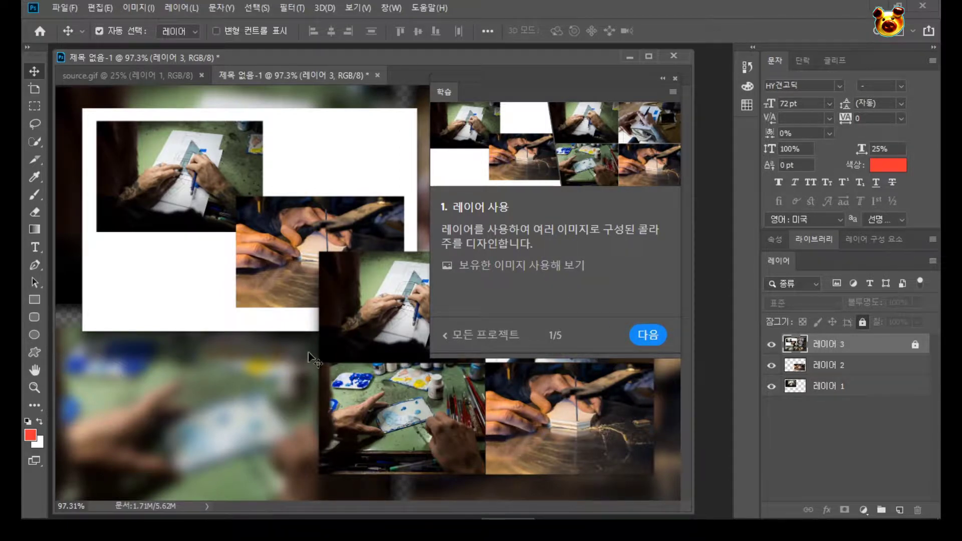
- Continue the tutorial to its layer visibility part, then hide 레이어 2 and show it again
click(643, 333)
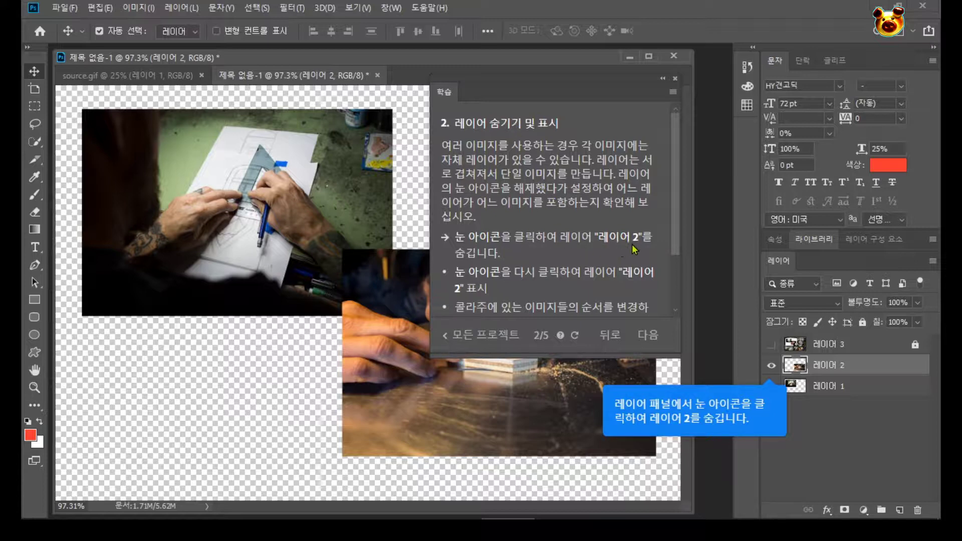
click(772, 368)
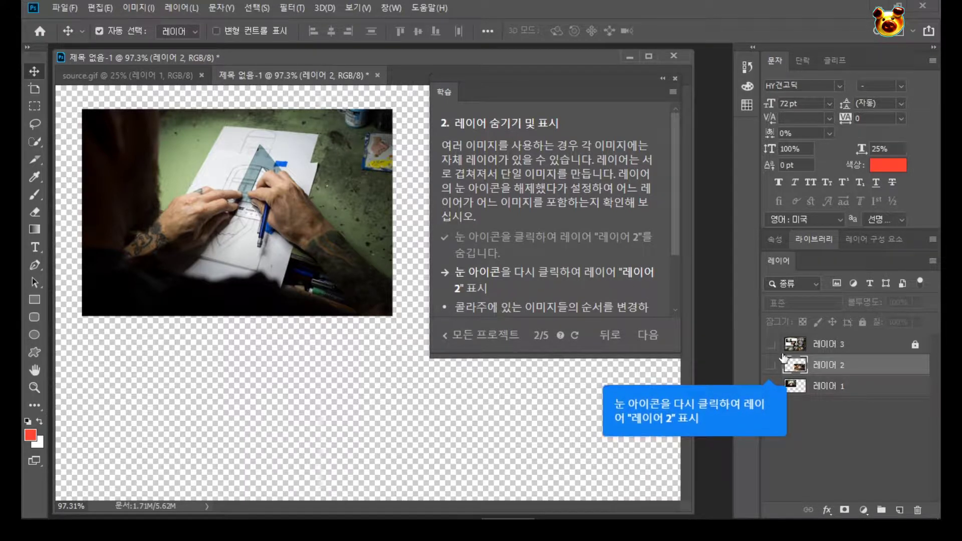
click(771, 366)
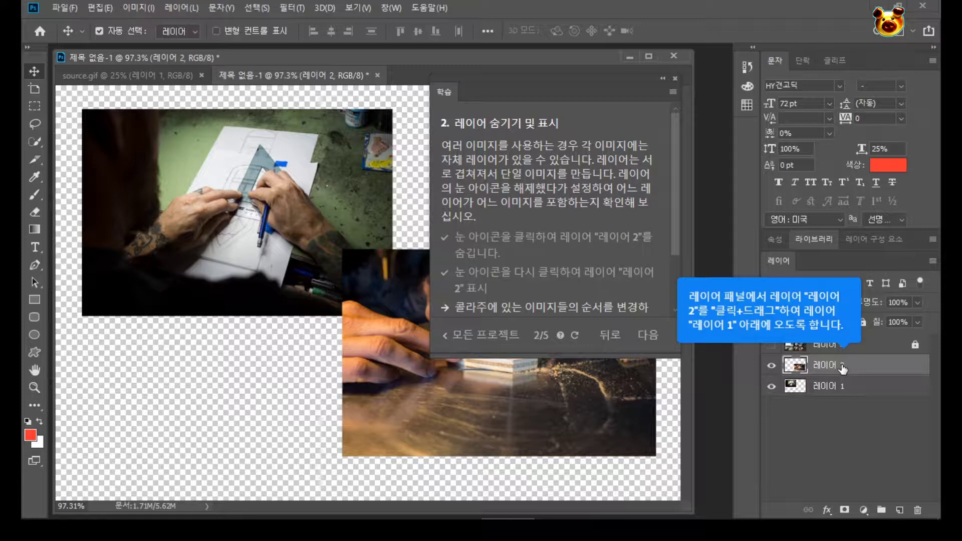
- Reorder 레이어 2 below 레이어 1 and back above it, then shift its wood-carving image up and left over the sketch photo
drag(842, 369, 846, 396)
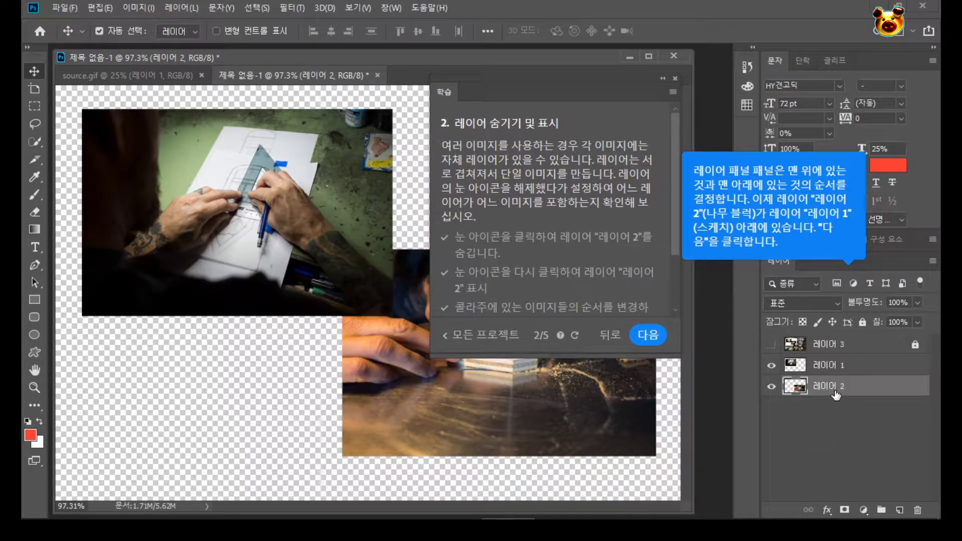
drag(836, 395, 837, 366)
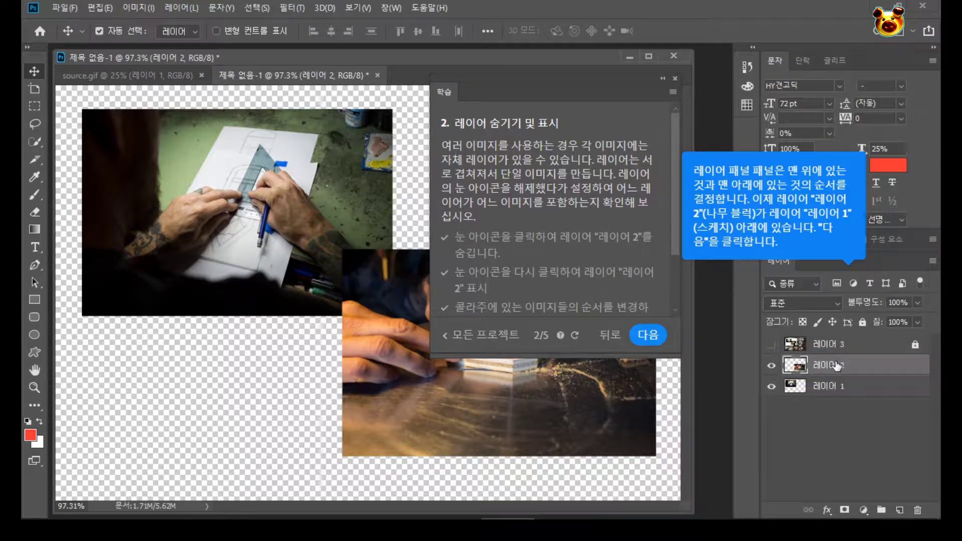
drag(461, 407, 404, 377)
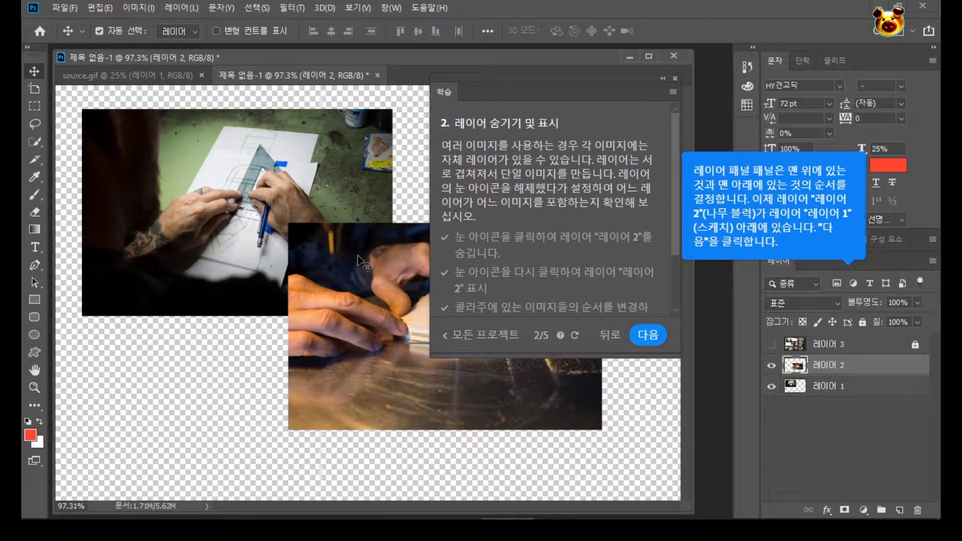
- Continue to the tutorial's image-adding part and place gkshangaui.png as an embedded image on the canvas
click(647, 334)
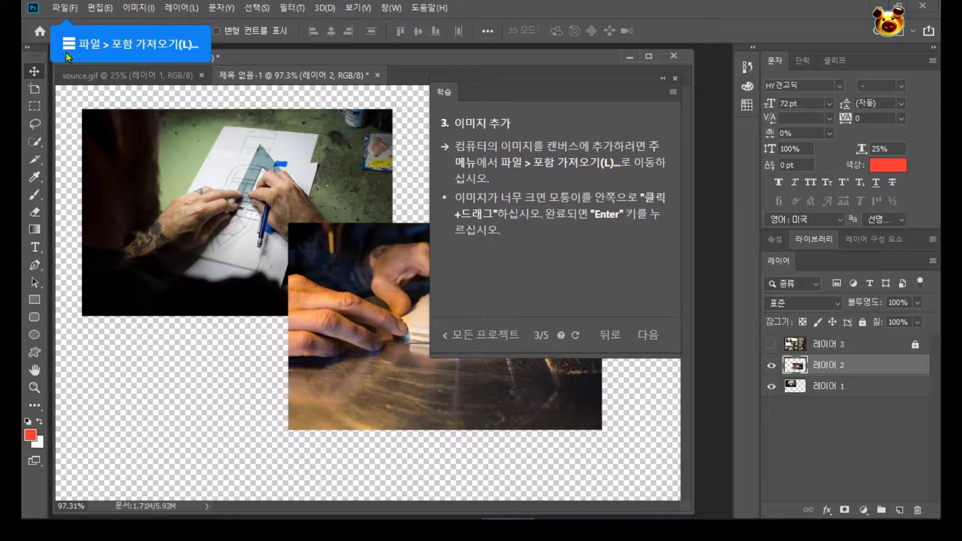
click(65, 8)
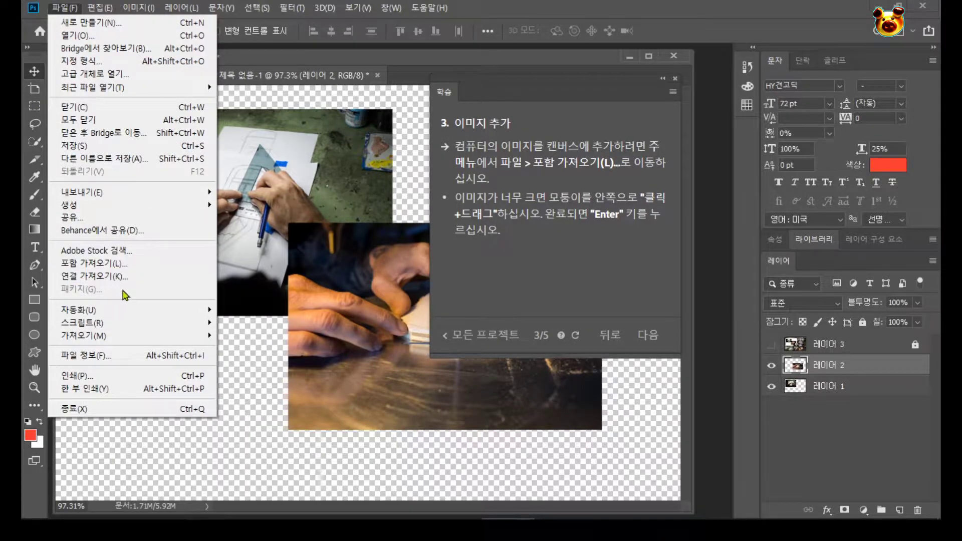
click(95, 263)
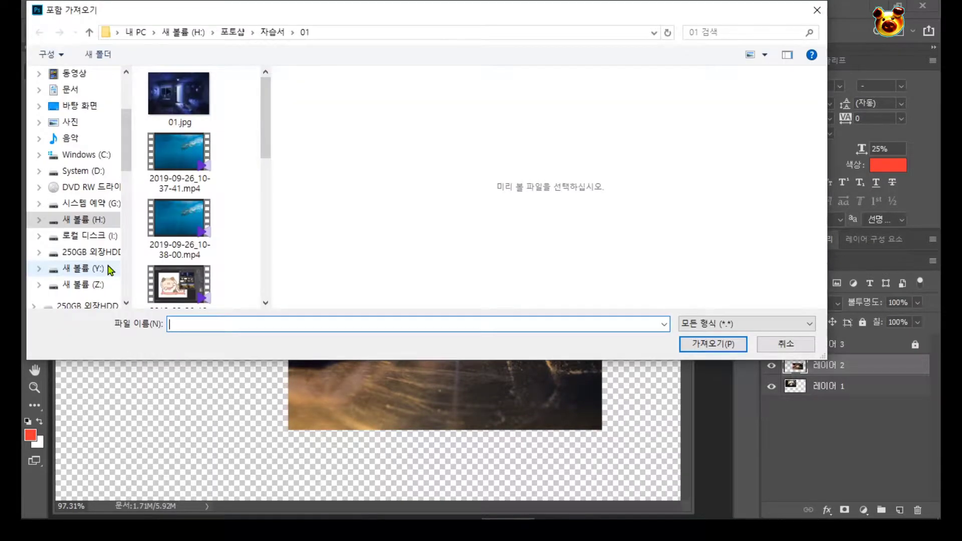
scroll(110, 271, down, 2)
scroll(185, 225, down, 5)
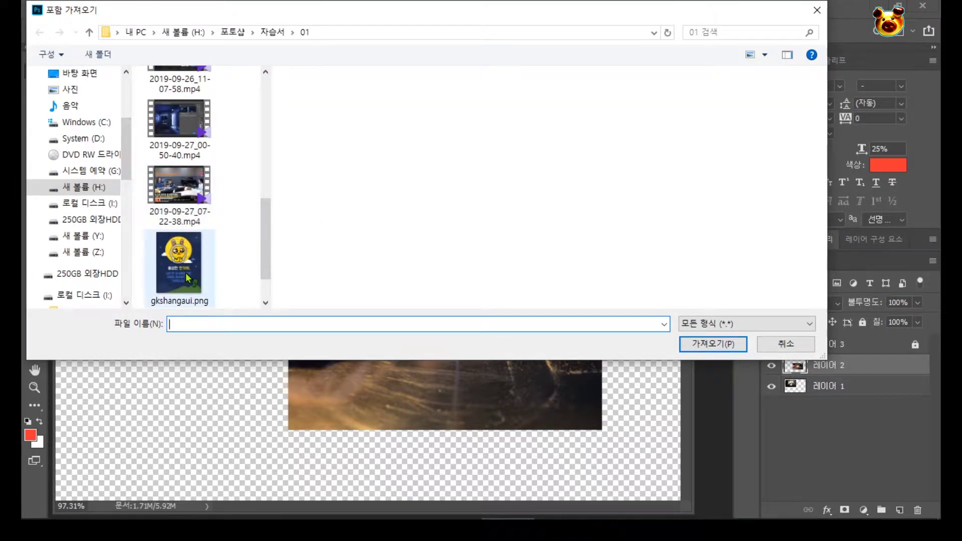
double_click(185, 272)
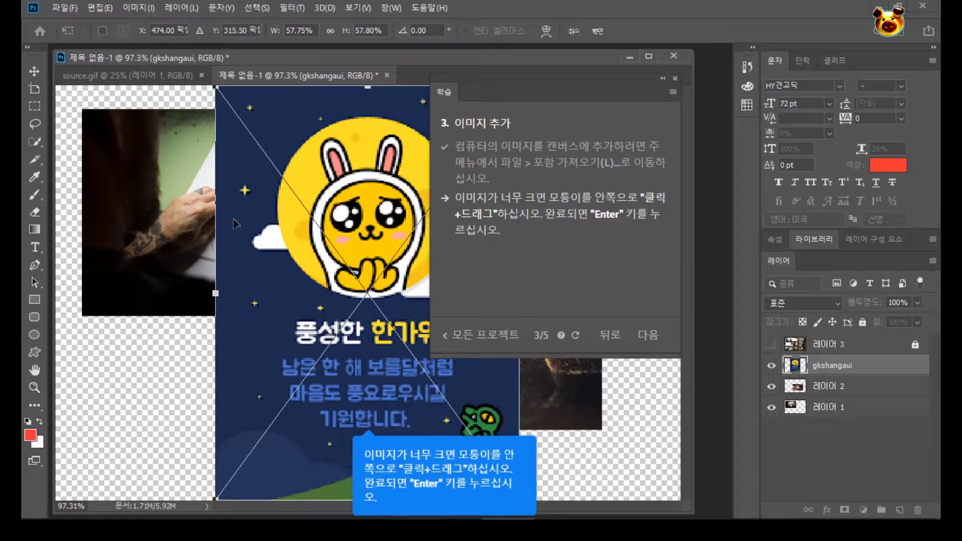
- Scale the placed gkshangaui image down to about 40% and position it over the sketch photo
drag(215, 86, 306, 216)
drag(331, 337, 257, 295)
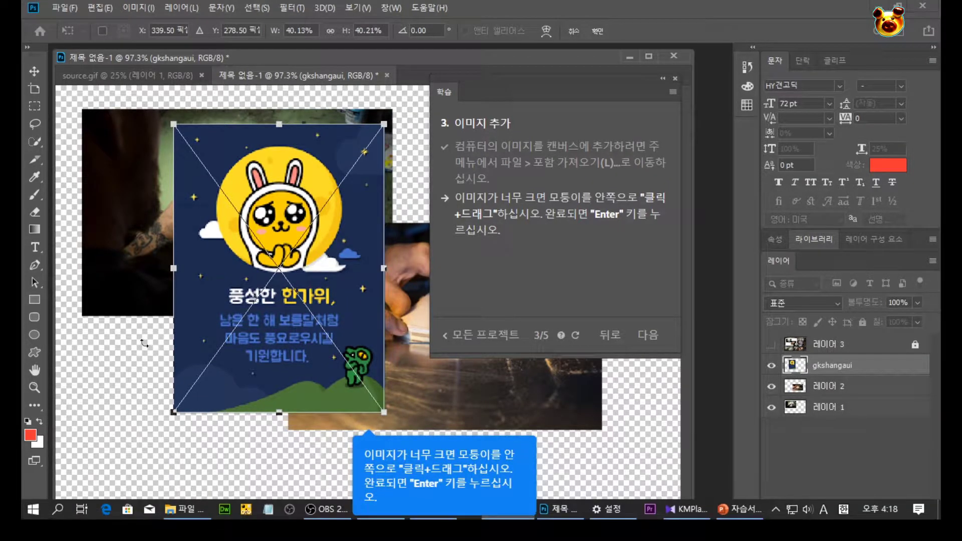
key(Return)
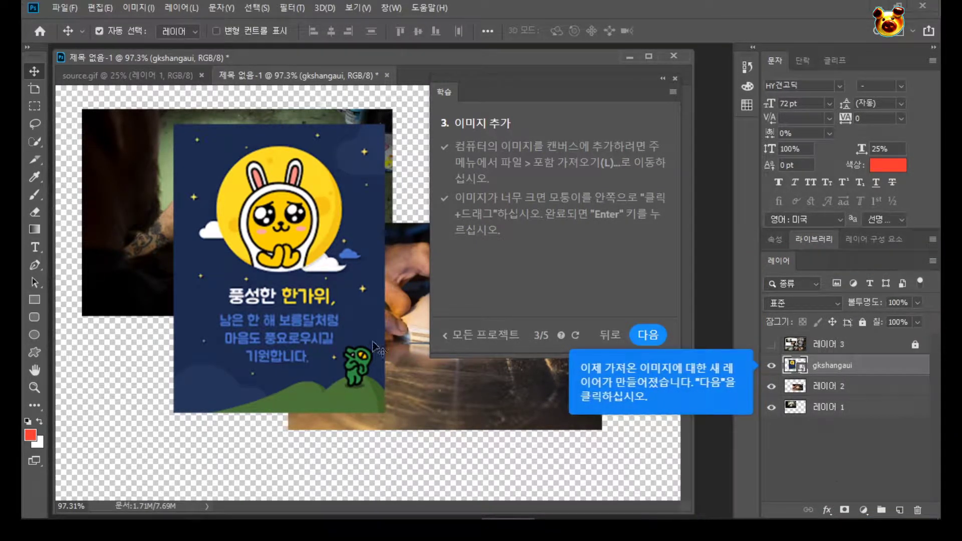
- Reorder the layers by moving gkshangaui to the bottom of the stack, then 레이어 1 beneath it
drag(842, 365, 832, 419)
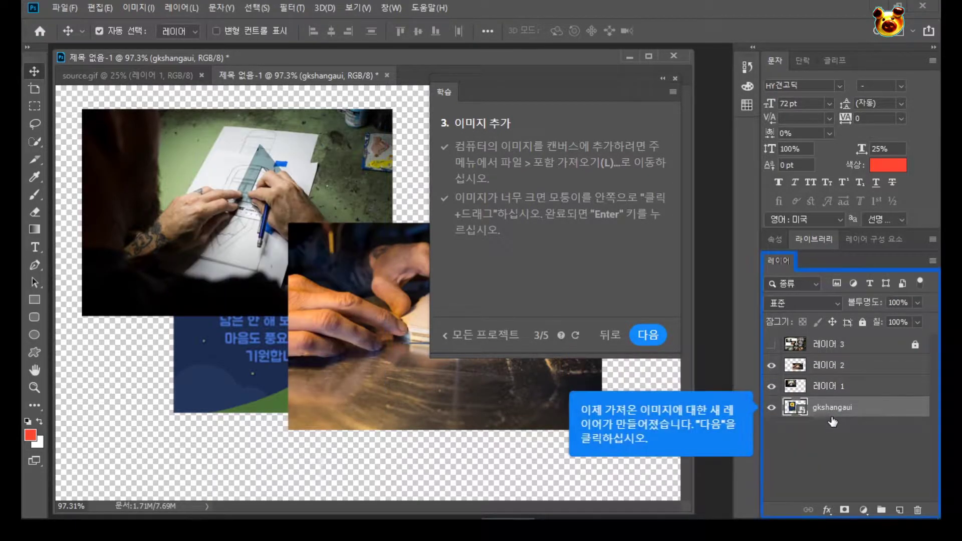
click(830, 385)
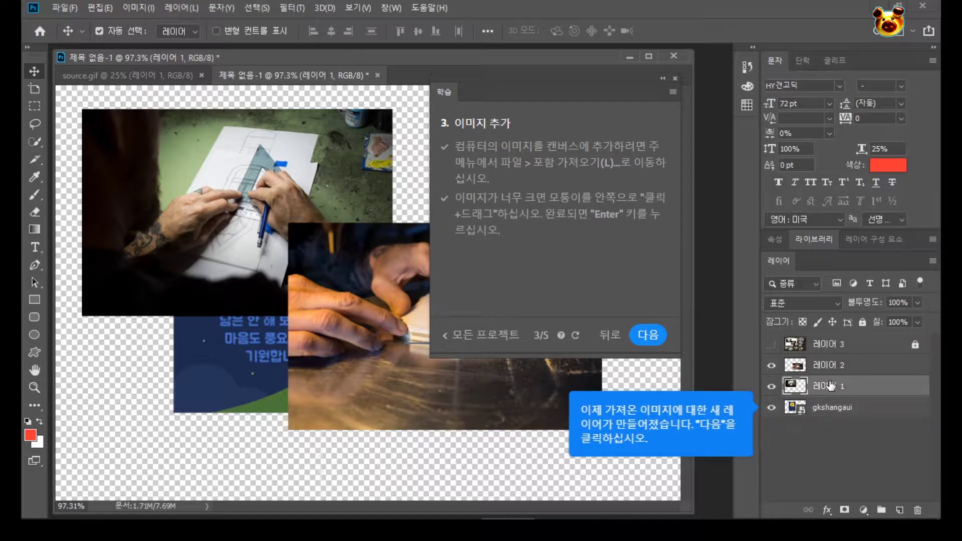
drag(819, 385, 827, 416)
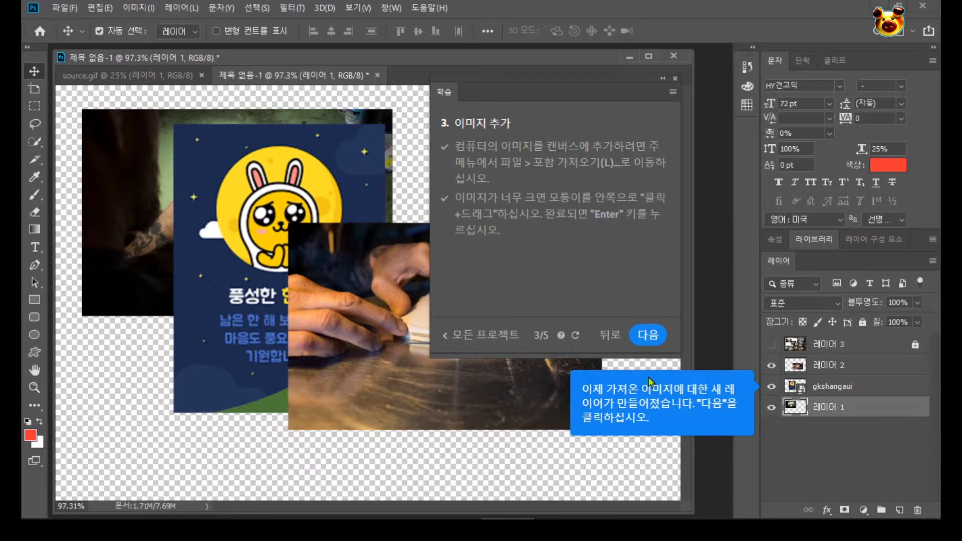
- Continue to the tutorial's layer resizing part and enlarge 레이어 1 proportionally to about 174% with Free Transform
click(647, 335)
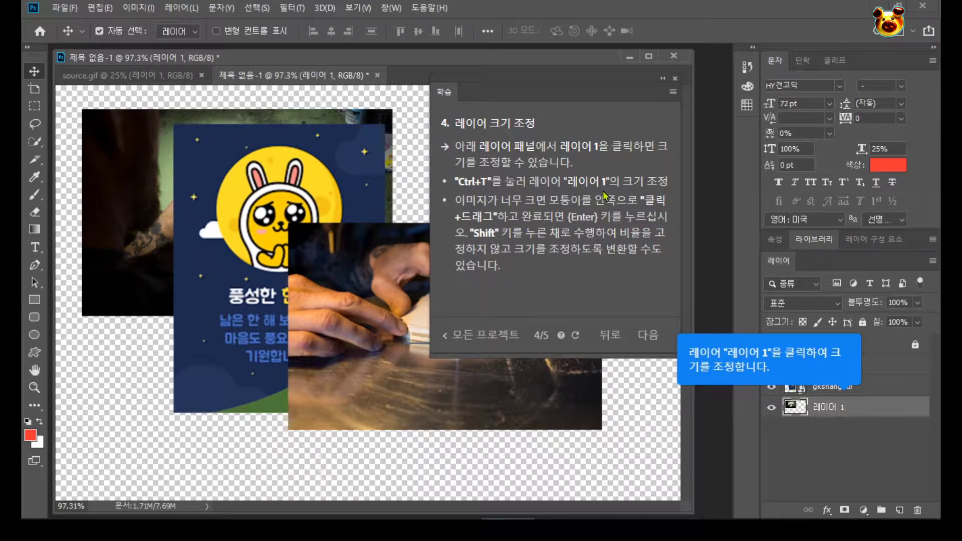
key(ctrl+t)
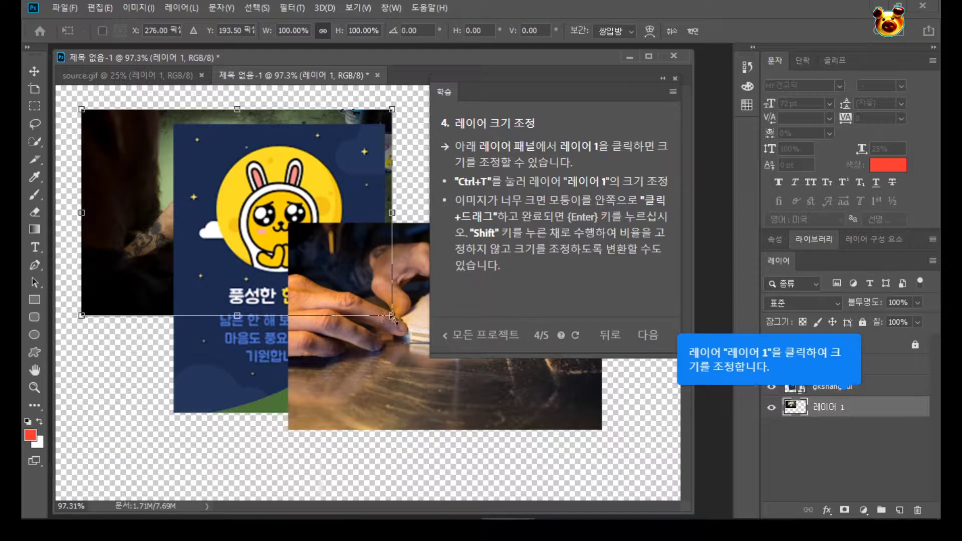
drag(393, 316, 624, 470)
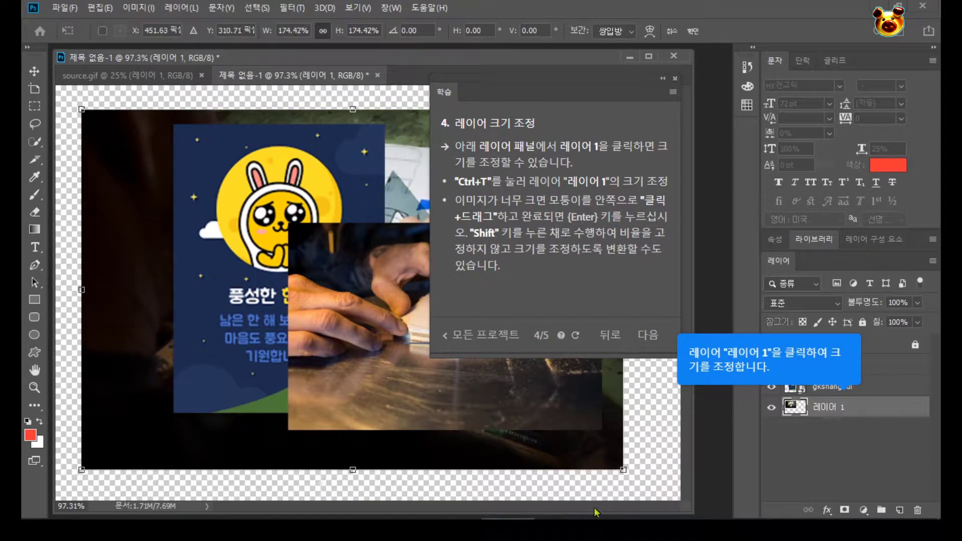
key(Return)
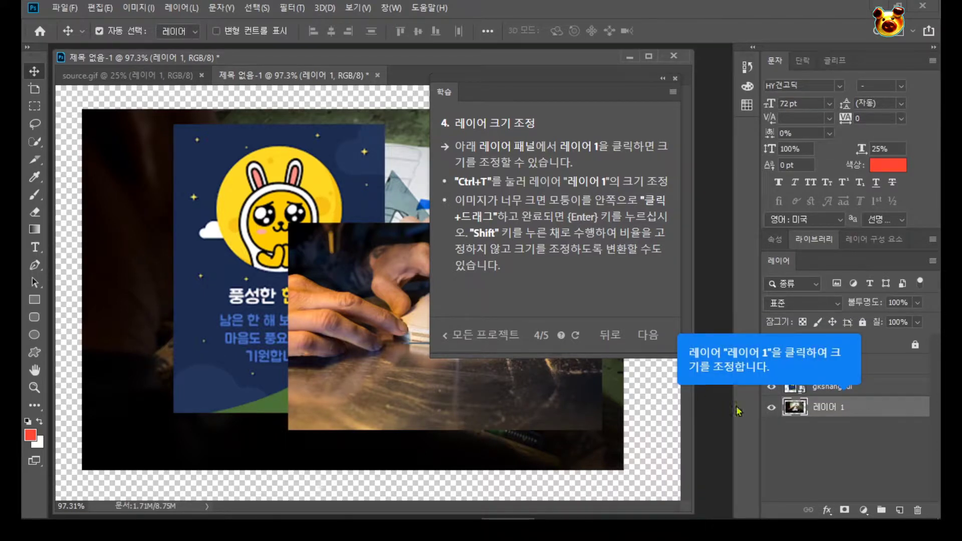
- Transform 레이어 1 again without keeping its proportions, to about 93% width and 101% height
click(790, 405)
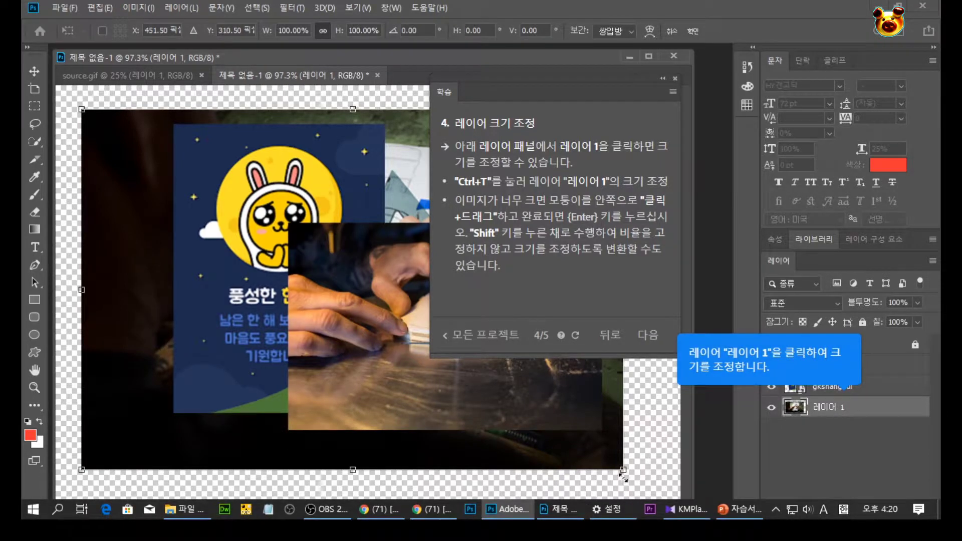
drag(621, 469, 550, 402)
drag(405, 278, 512, 378)
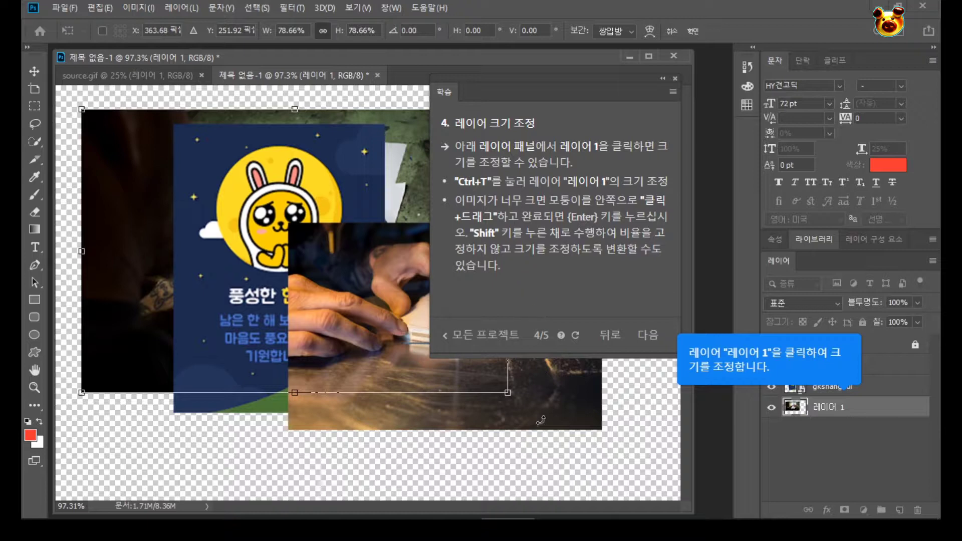
drag(508, 393, 586, 473)
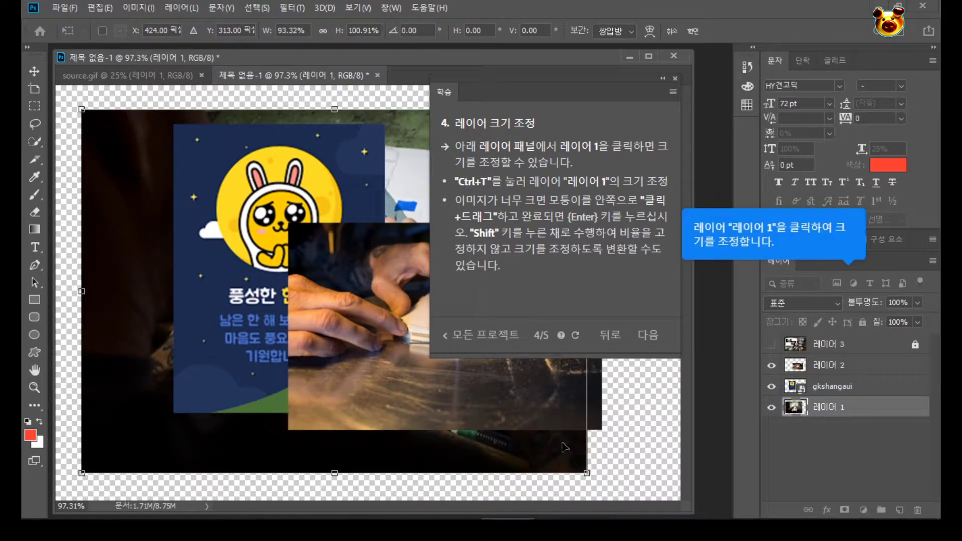
key(Return)
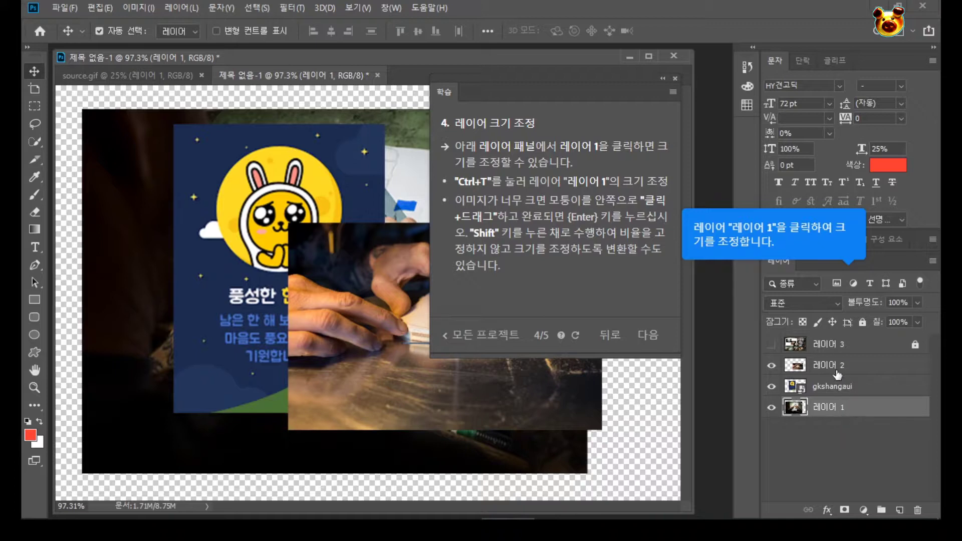
- Select 레이어 1, scale it down proportionally to about 81% with Free Transform, and finish the tutorial's resizing part
click(833, 368)
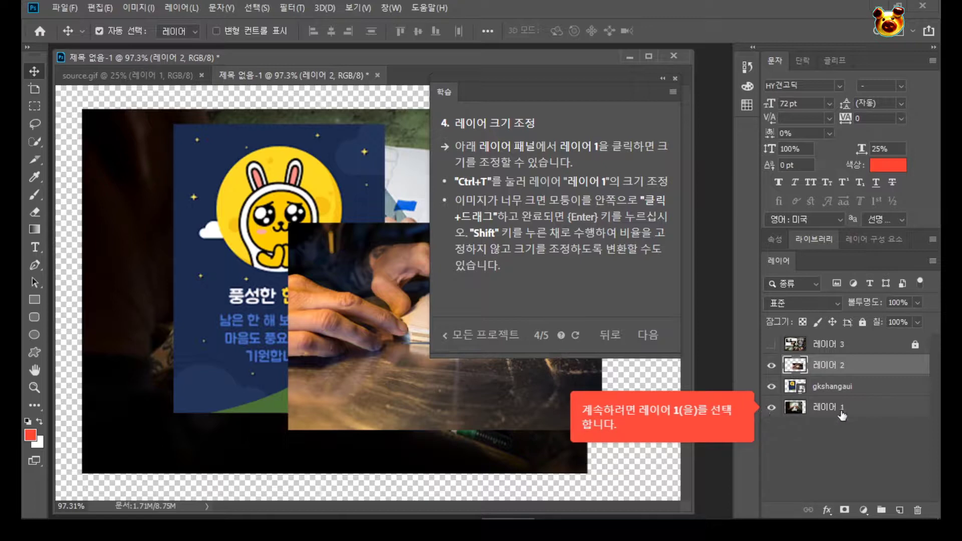
click(842, 414)
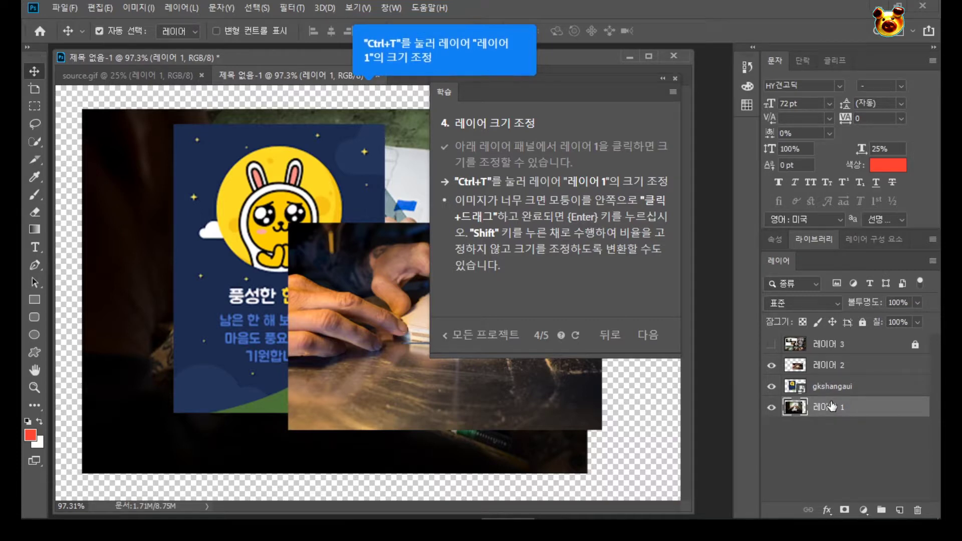
key(ctrl+t)
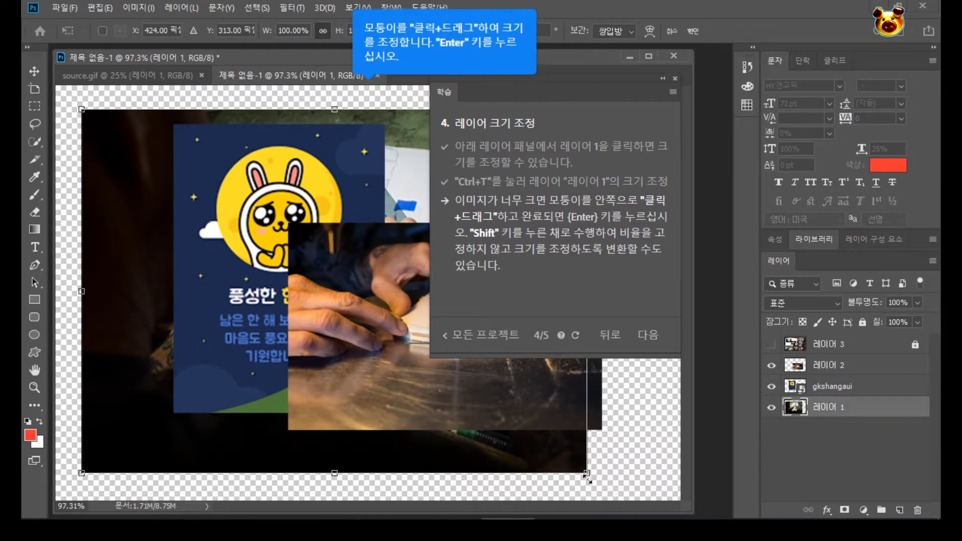
drag(587, 473, 481, 419)
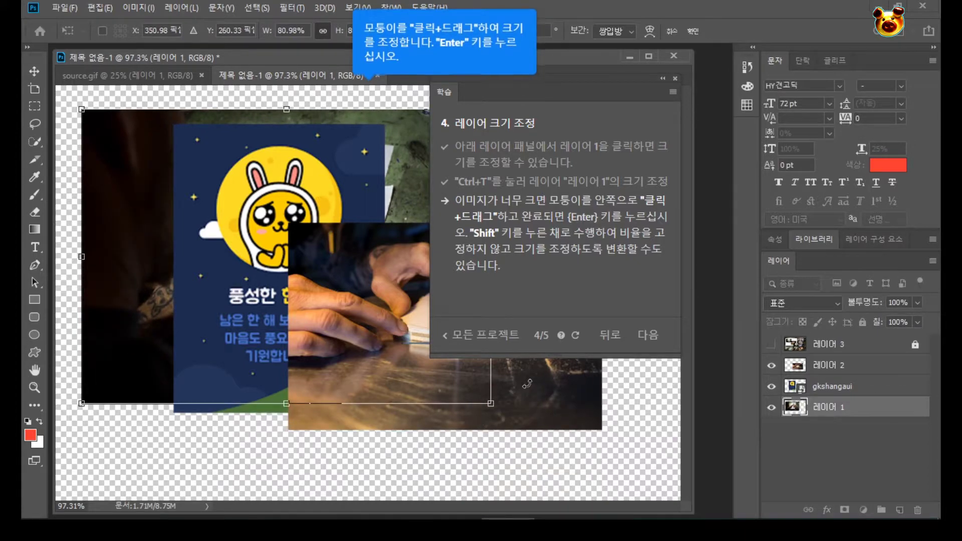
key(Return)
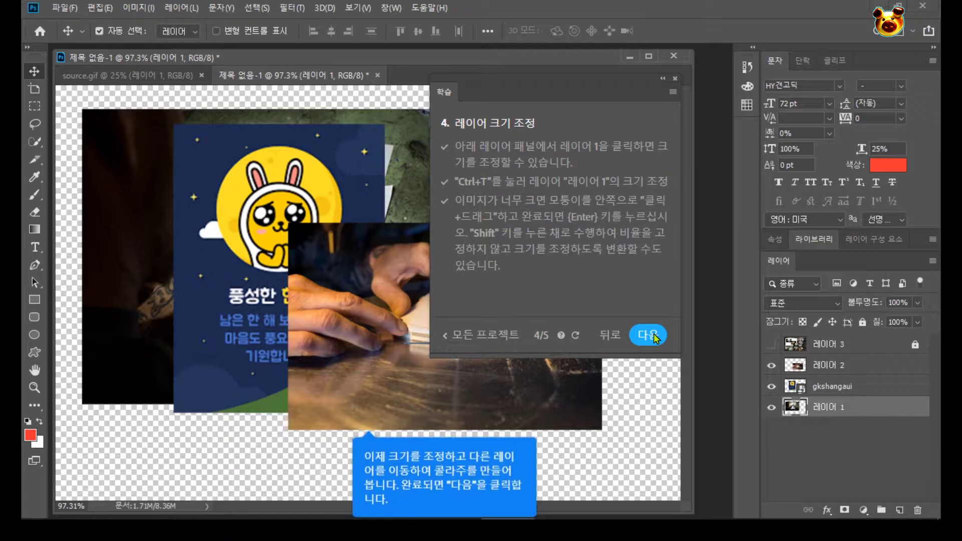
click(650, 336)
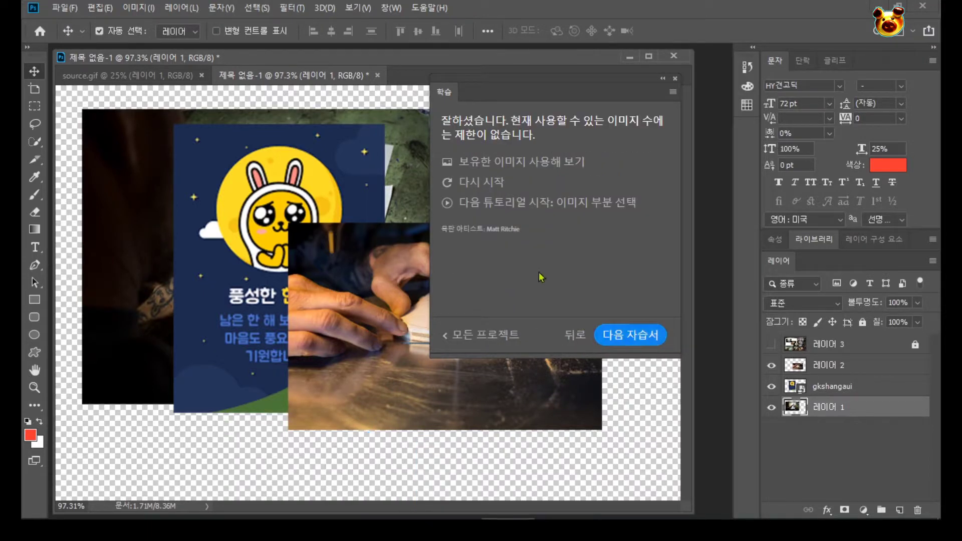